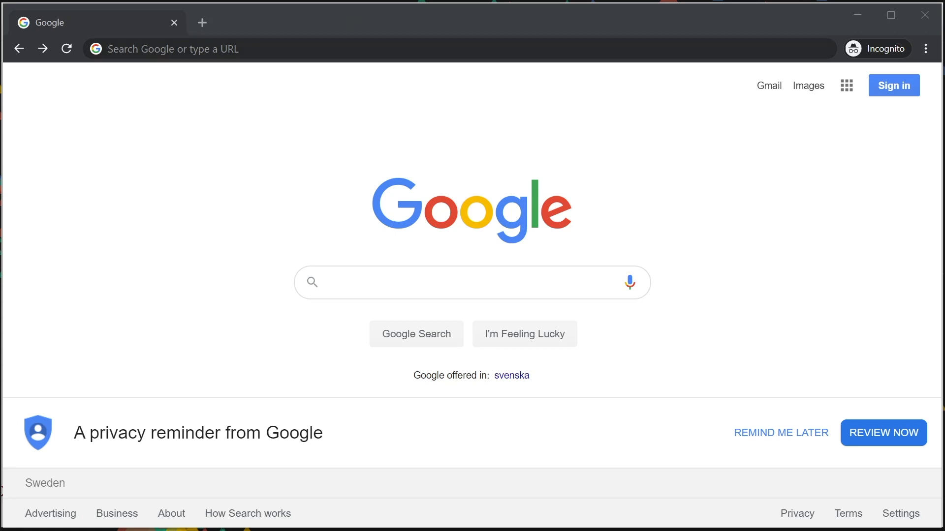
# Open the AxiDraw software installation page at axidraw.com/sw.
pyautogui.write('a')
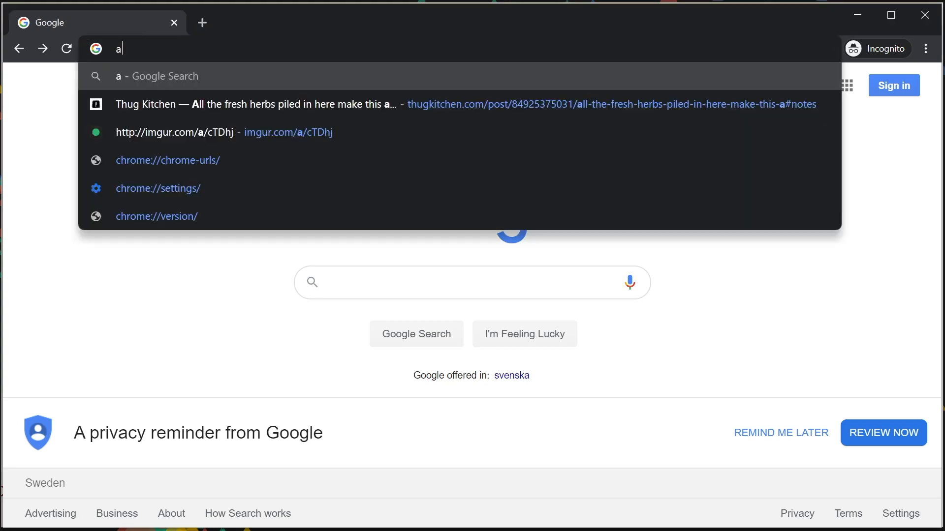
pyautogui.write('xidraw.')
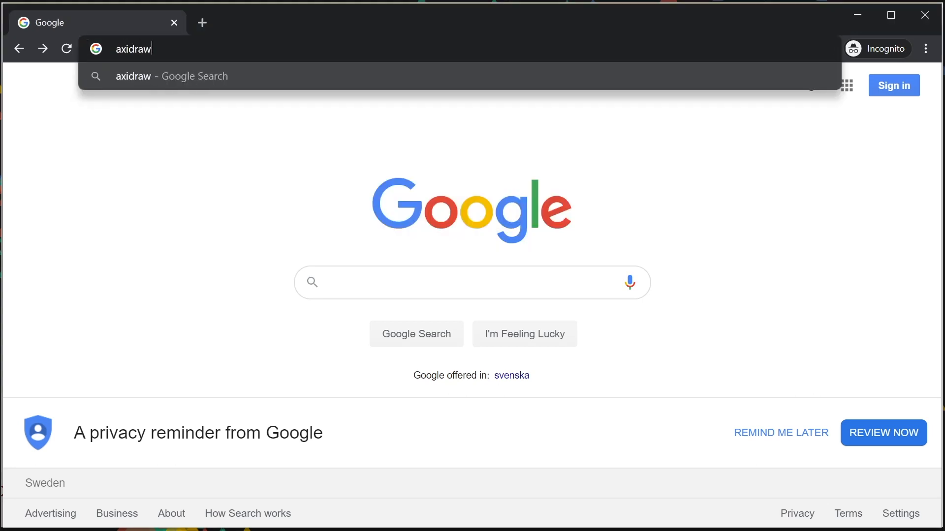
pyautogui.write('com/sw')
pyautogui.press('Return')
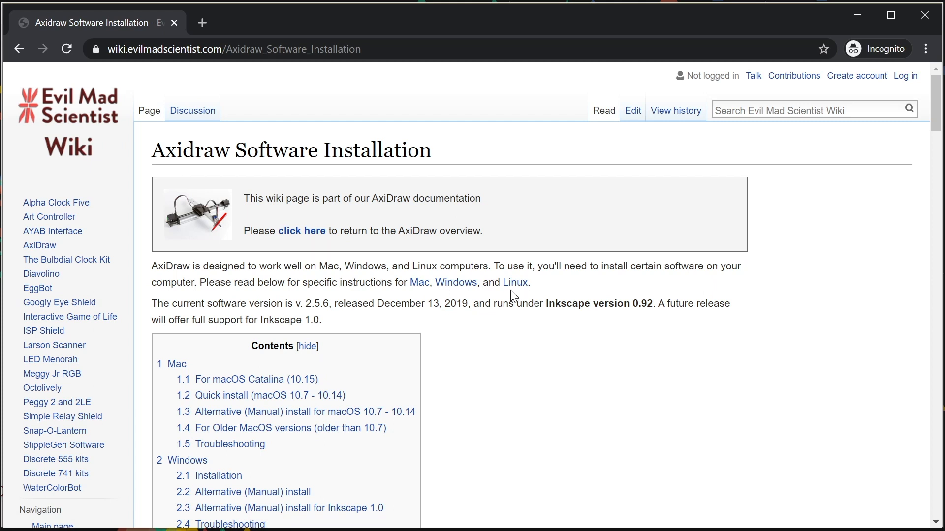
# Switch to Inkscape, open the AxiDraw Control extension and move its dialog clear of the drawing.
pyautogui.click(856, 16)
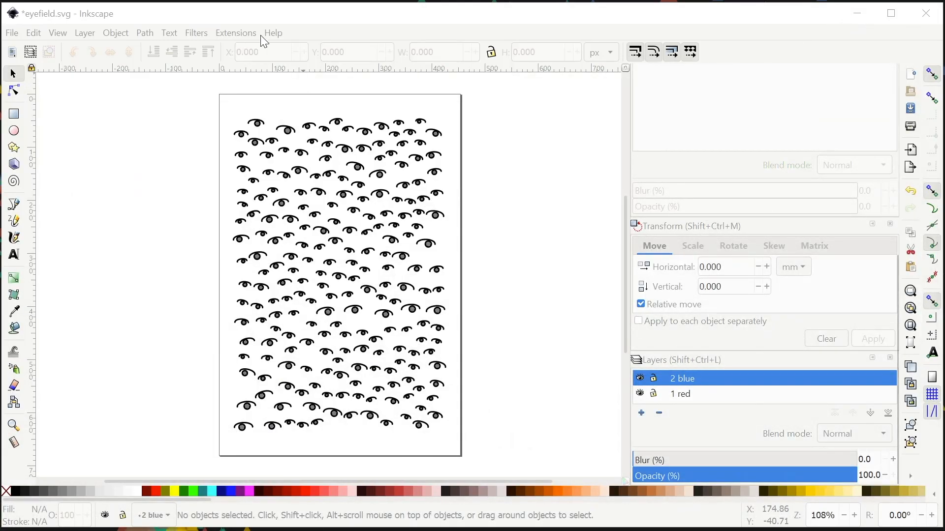
pyautogui.click(235, 34)
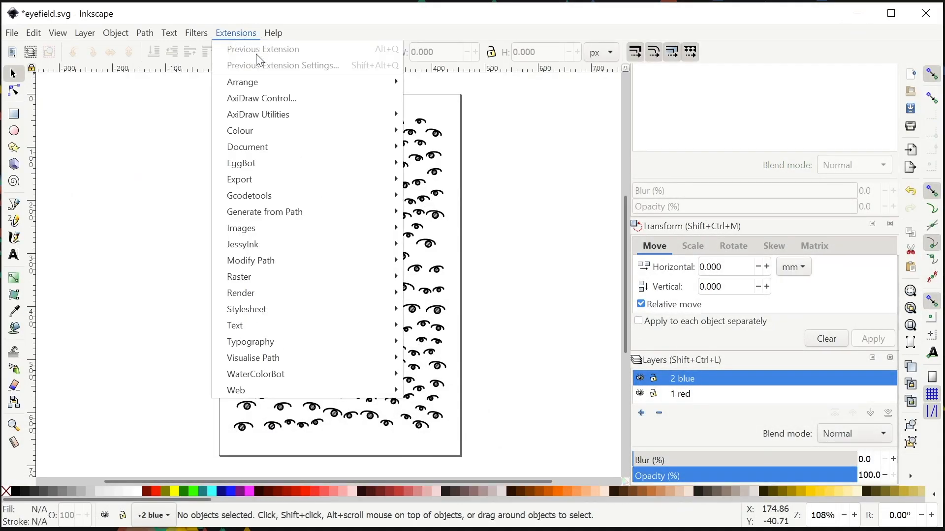
pyautogui.click(261, 105)
pyautogui.moveTo(443, 137); pyautogui.dragTo(645, 127)
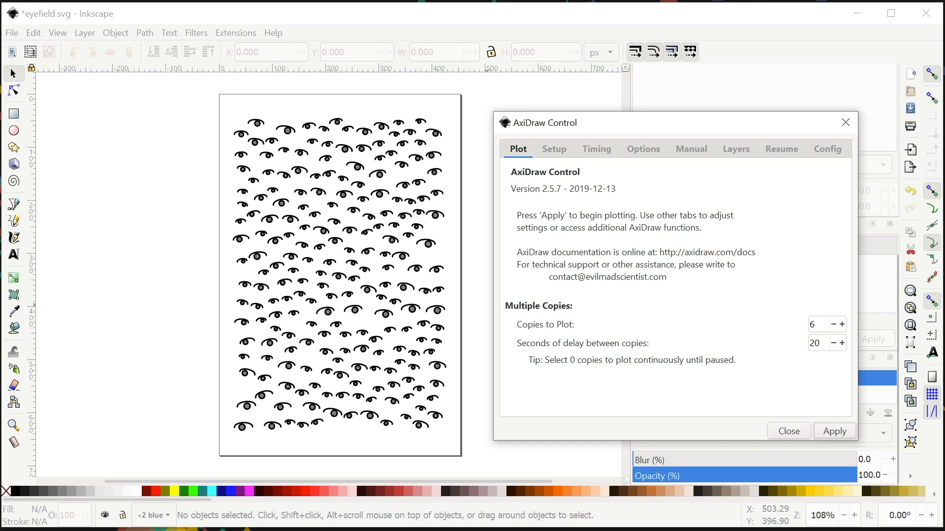
# Set the number of copies to plot to 1.
pyautogui.click(833, 324)
pyautogui.click(833, 324)
pyautogui.click(833, 324)
pyautogui.click(833, 324)
pyautogui.click(833, 324)
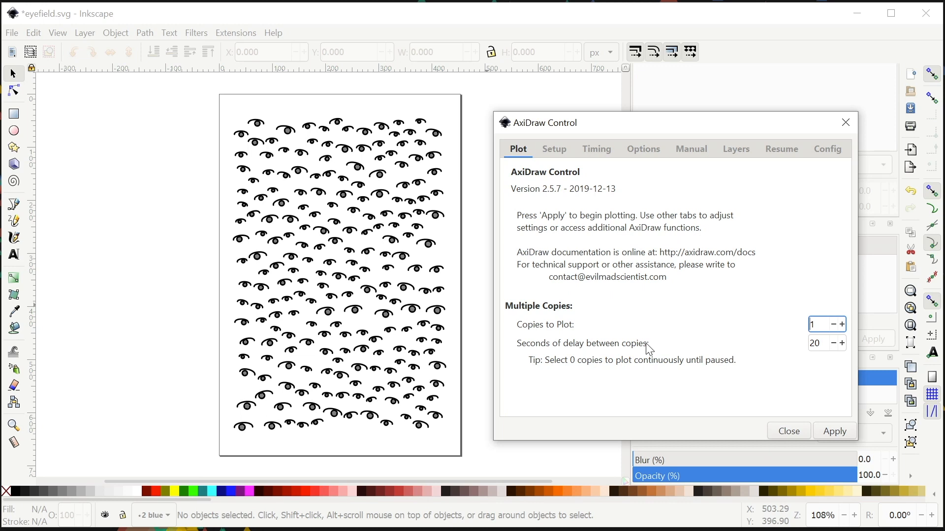
# Try the setup action Toggle pen between UP, DOWN, and switch back to Raise pen, turn off motors.
pyautogui.click(554, 153)
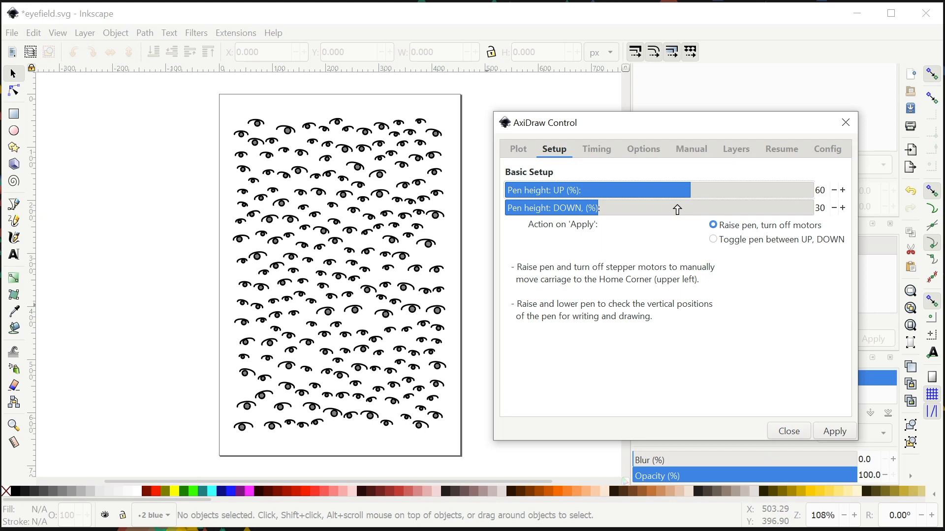
pyautogui.click(742, 239)
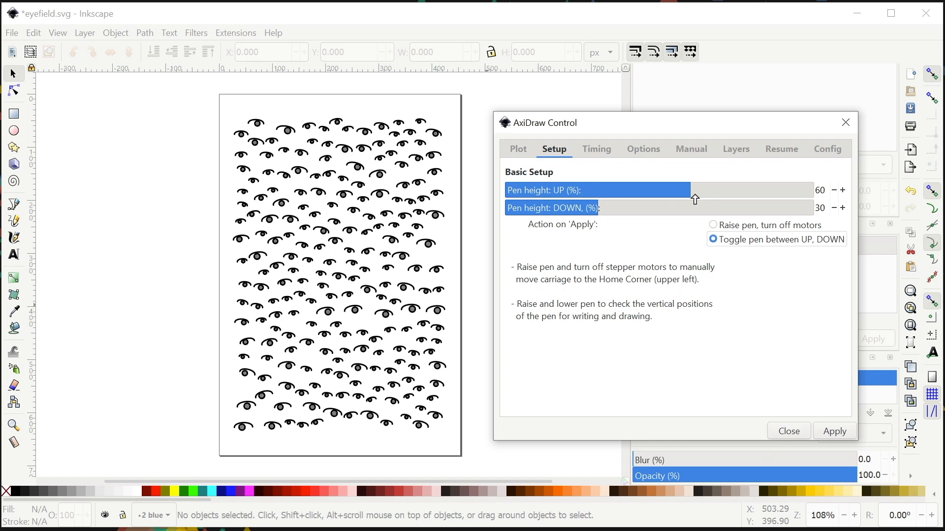
pyautogui.click(742, 228)
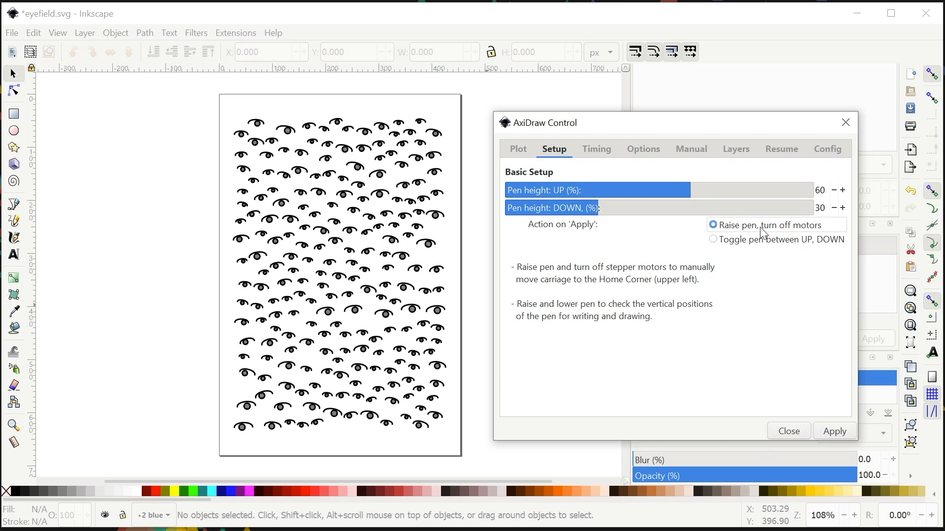
# Review the timing settings, including the available choices for acceleration, pen raising speed and pen lowering speed.
pyautogui.click(600, 149)
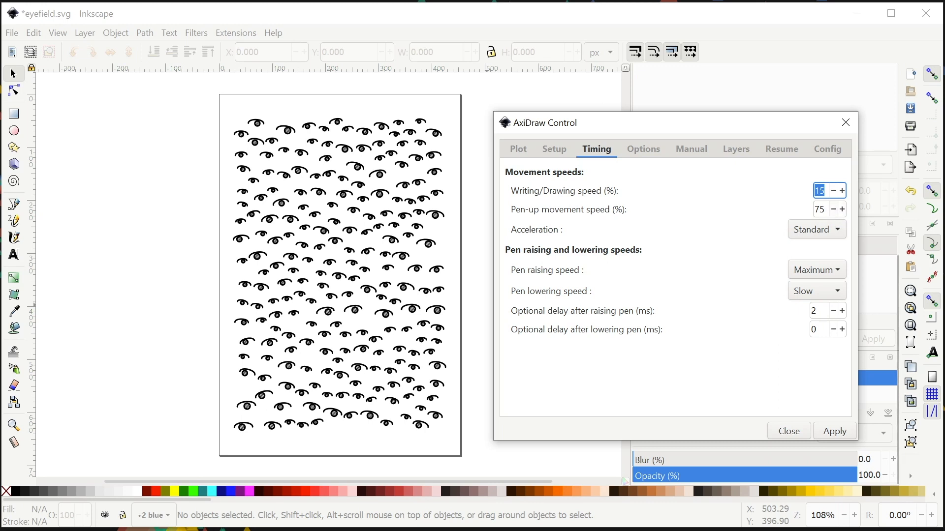
pyautogui.click(820, 242)
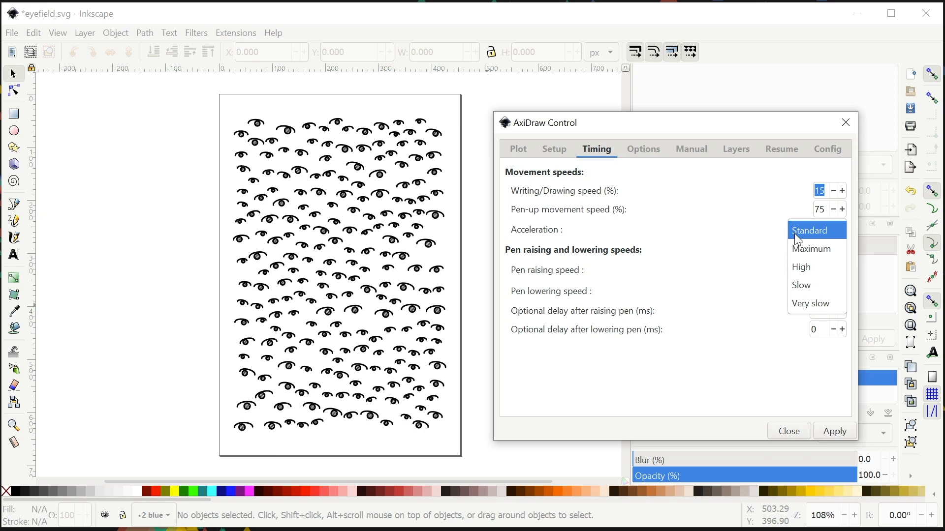
pyautogui.click(732, 235)
pyautogui.click(809, 276)
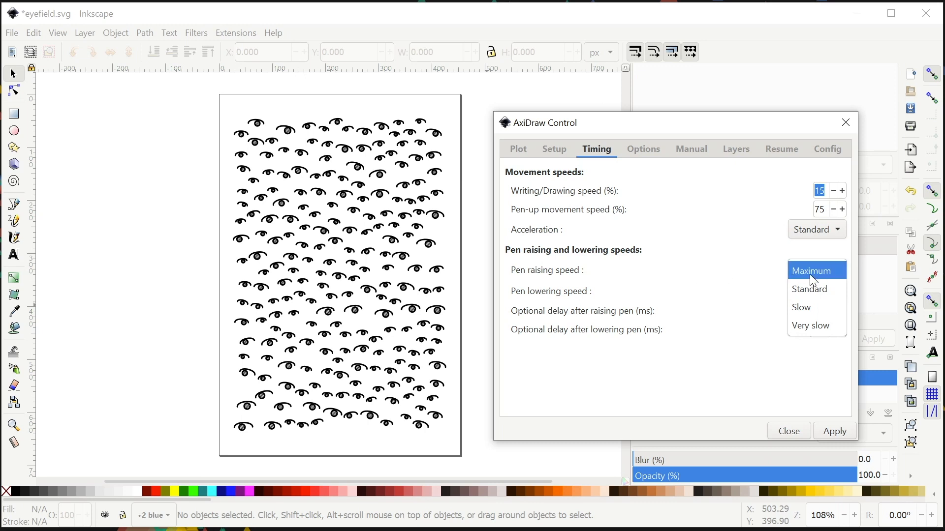
pyautogui.click(810, 274)
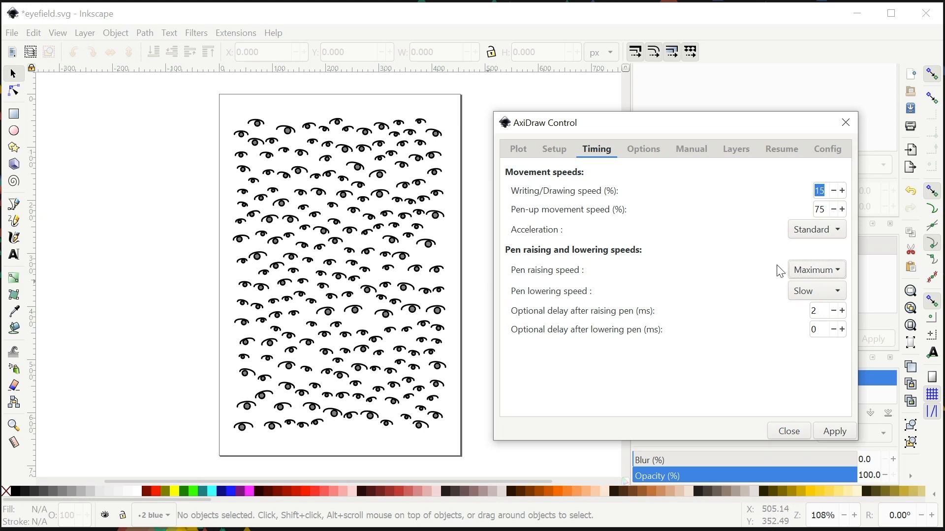
pyautogui.click(815, 290)
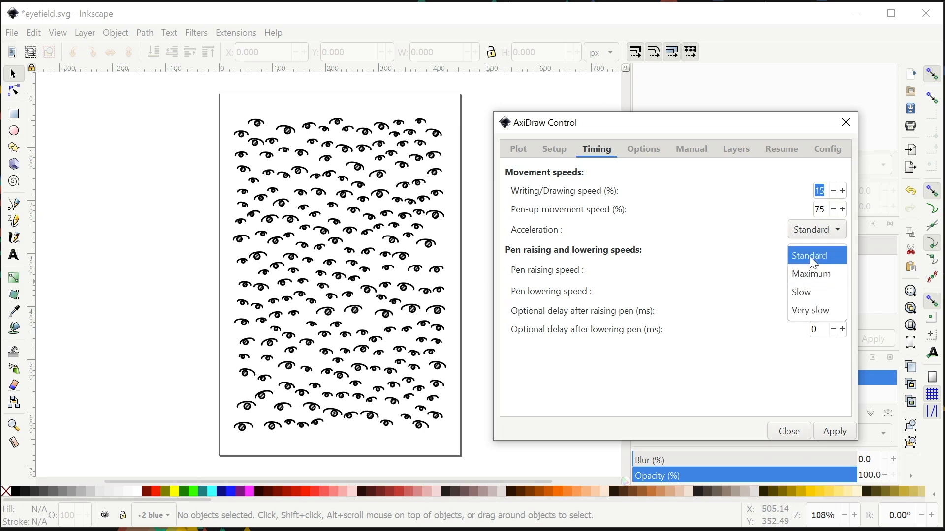
pyautogui.click(777, 287)
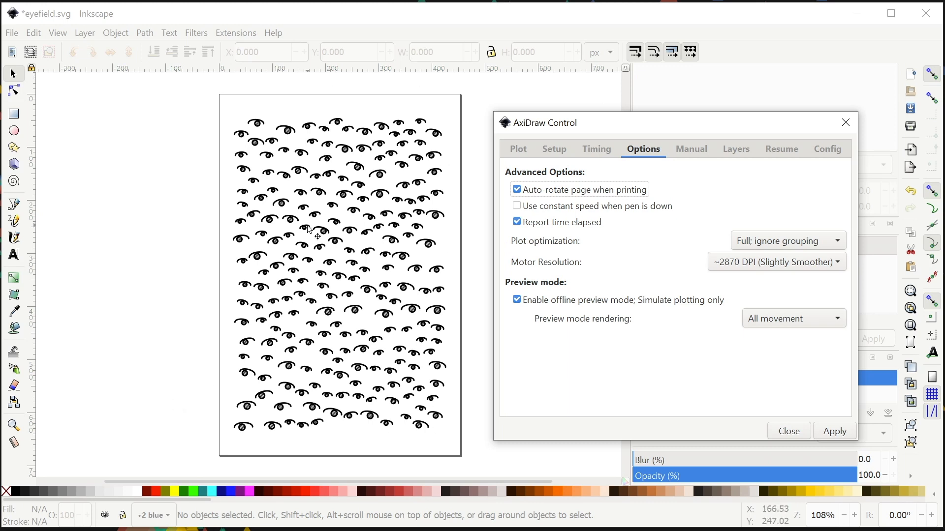
# Try the advanced option for constant speed when the pen is down and check the related timing settings.
pyautogui.click(579, 212)
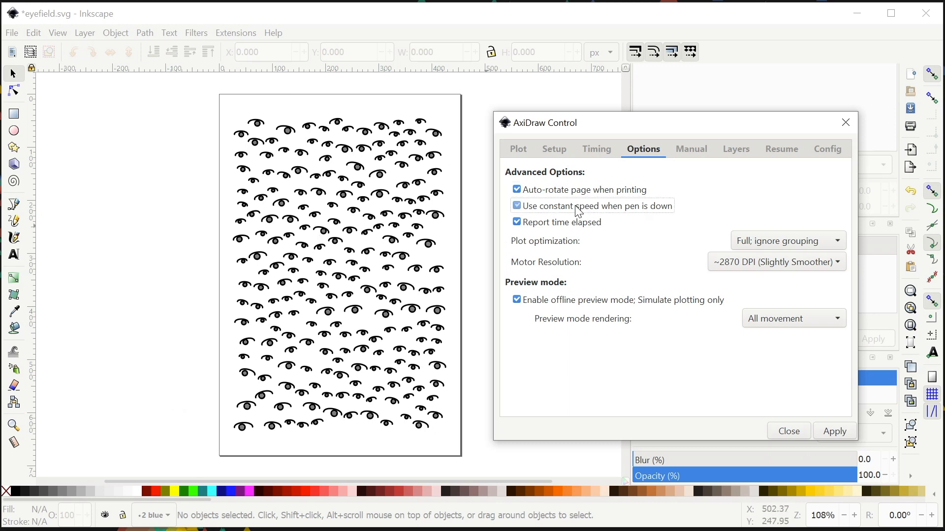
pyautogui.click(608, 150)
pyautogui.click(636, 147)
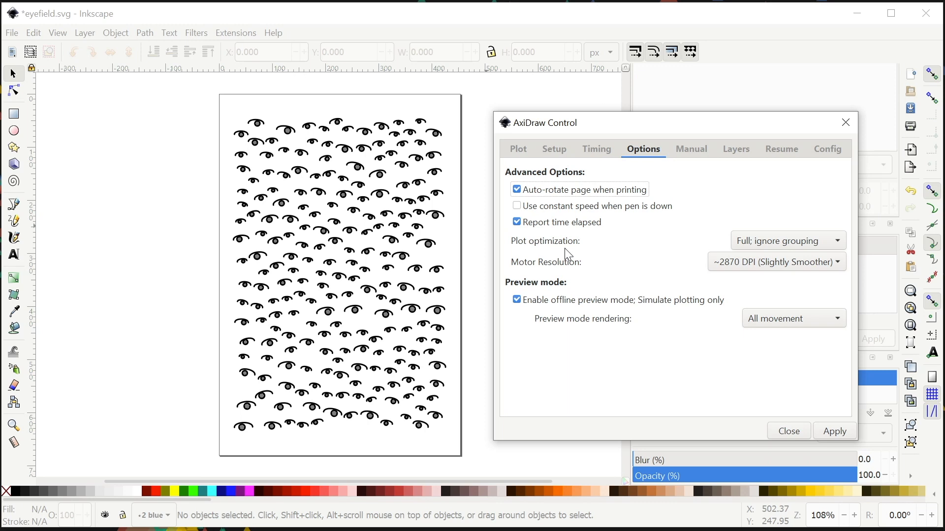
# Review the plot optimization and motor resolution choices, keeping Full; ignore grouping and ~2870 DPI (Slightly Smoother).
pyautogui.click(781, 242)
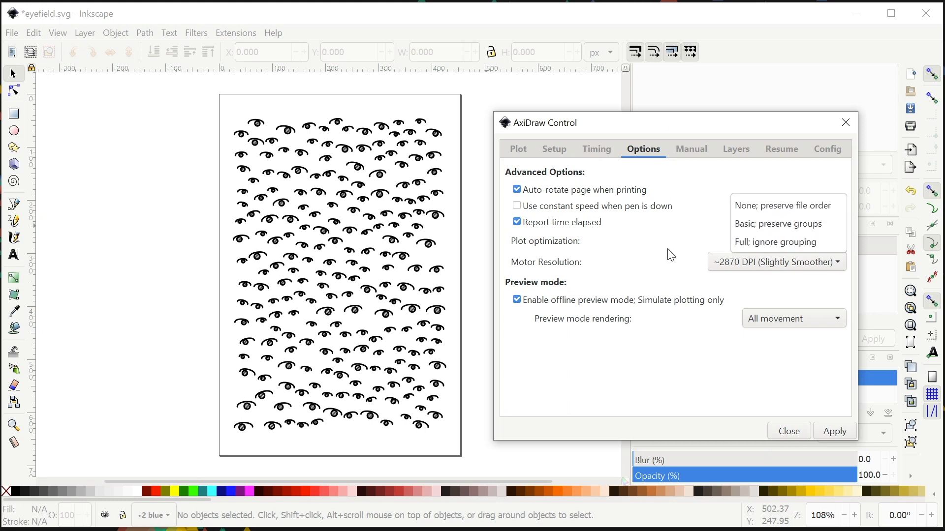
pyautogui.click(775, 241)
pyautogui.click(748, 264)
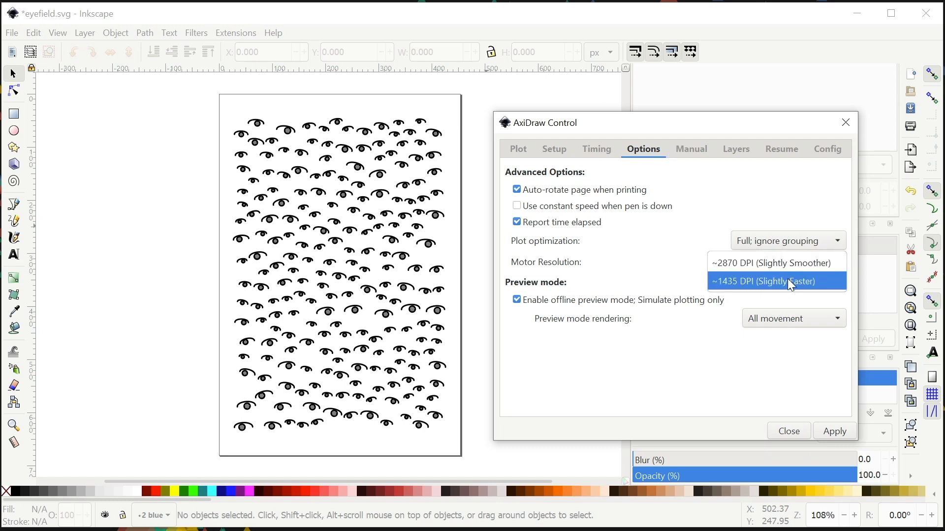
pyautogui.click(736, 264)
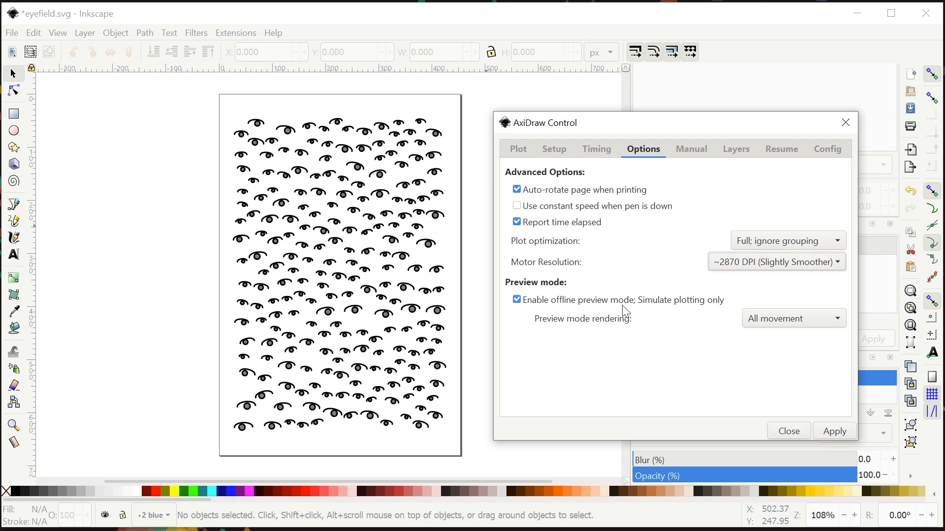
# Run an offline plot preview with plot optimization set to None; preserve file order, and close the resulting report.
pyautogui.click(516, 148)
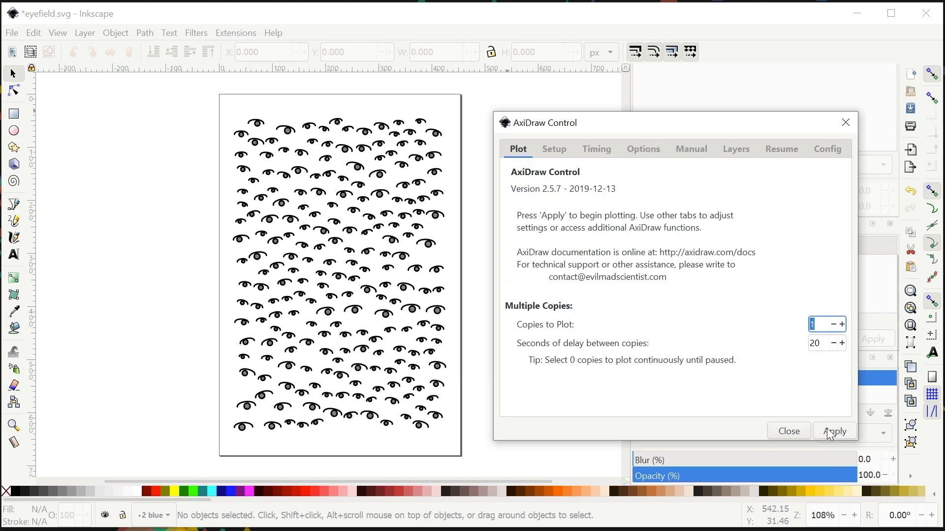
pyautogui.click(660, 154)
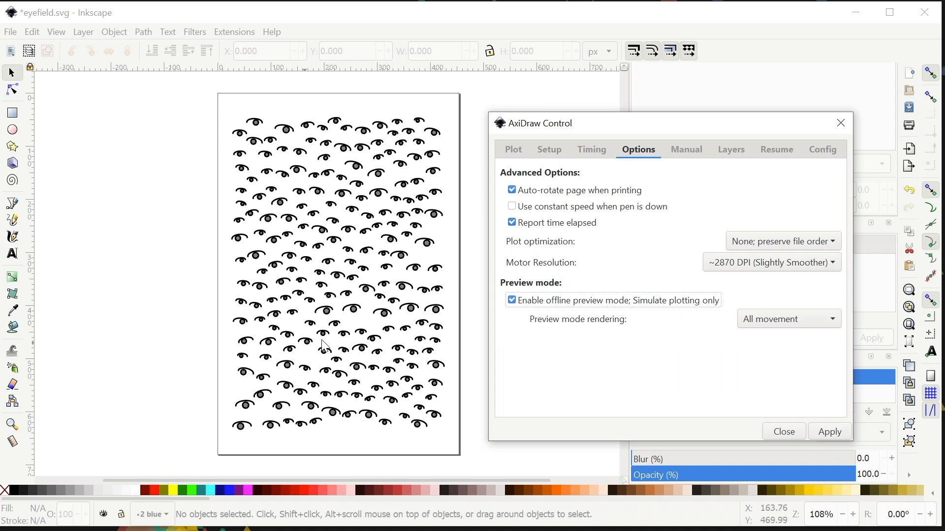
pyautogui.click(768, 242)
pyautogui.click(768, 242)
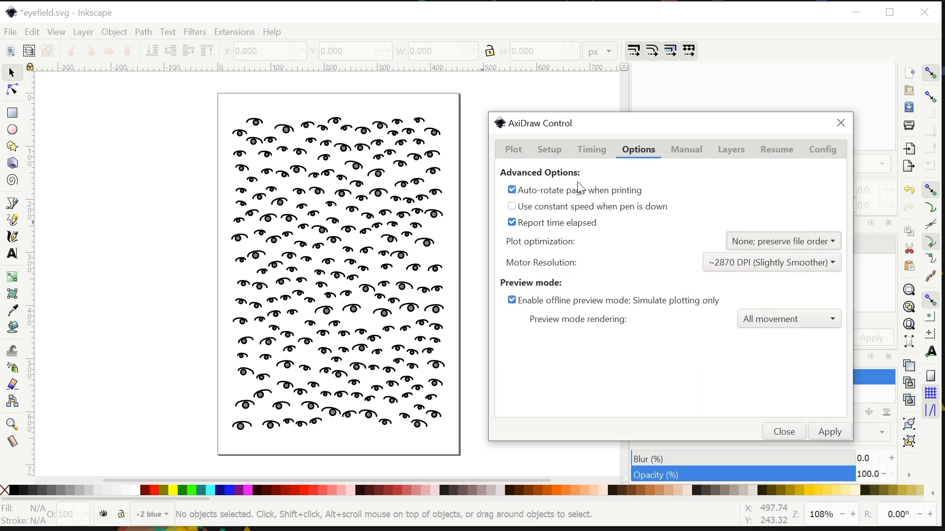
pyautogui.click(513, 149)
pyautogui.click(830, 431)
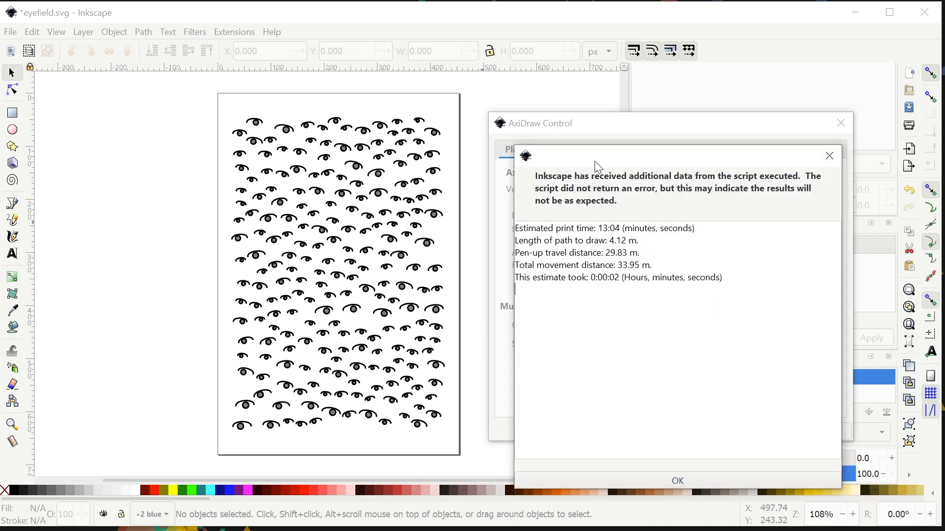
pyautogui.press('Return')
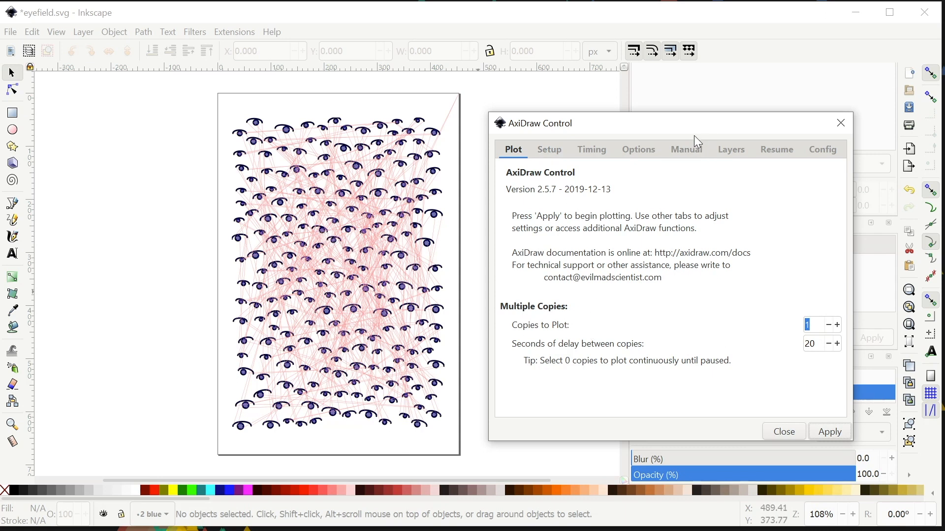
# Review the preview mode rendering choices, keeping All movement.
pyautogui.click(639, 149)
pyautogui.click(769, 323)
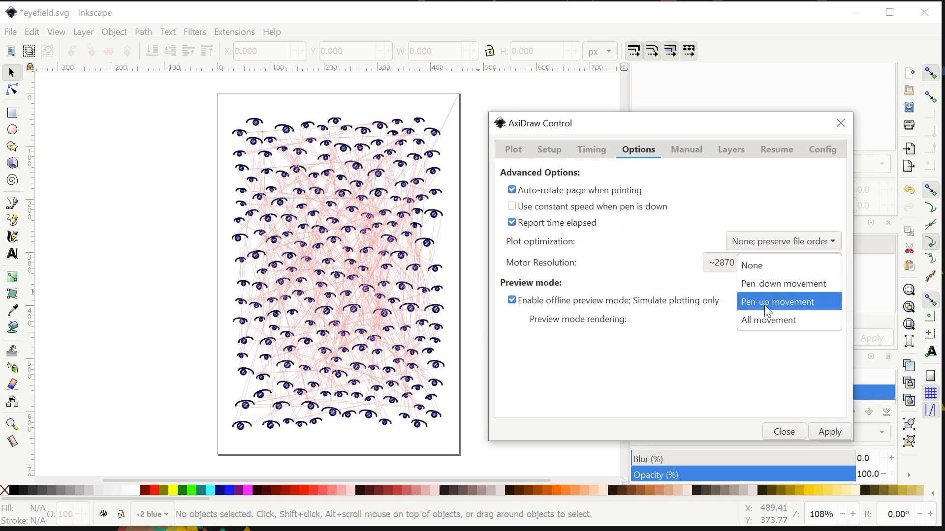
pyautogui.click(748, 357)
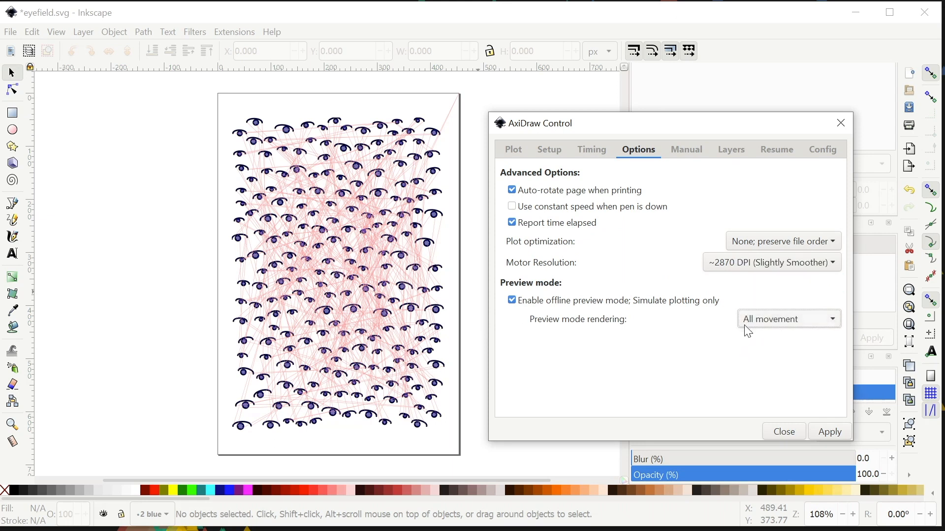
# Set plot optimization to Full; ignore grouping, run the offline preview again and close its report.
pyautogui.click(731, 244)
pyautogui.click(760, 280)
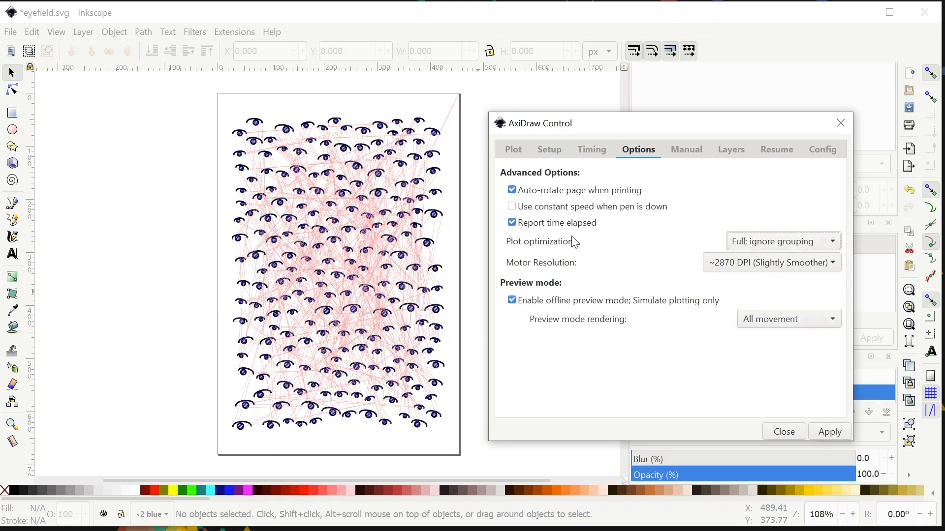
pyautogui.click(514, 149)
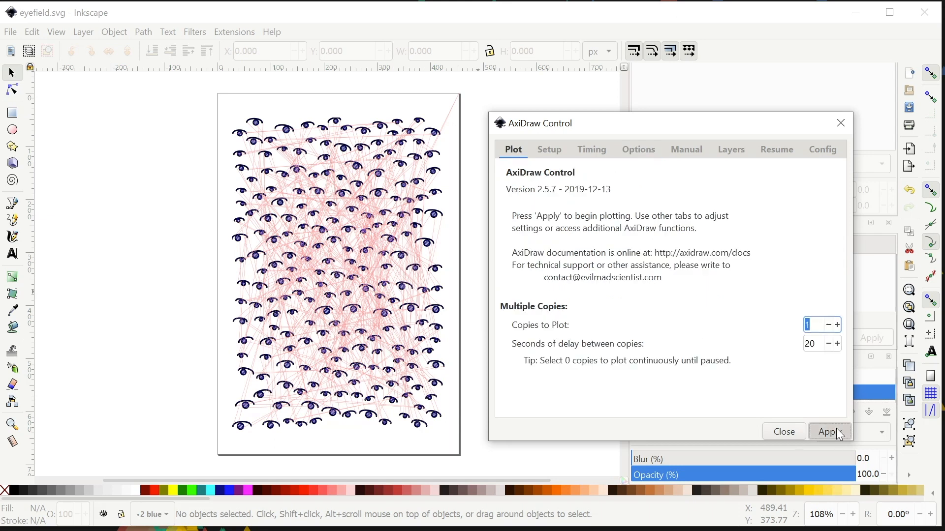
pyautogui.click(834, 431)
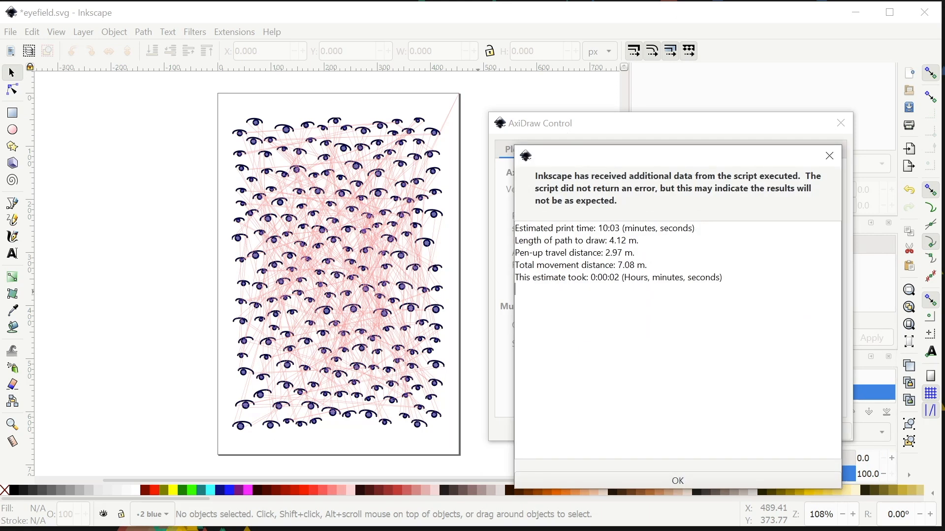
pyautogui.click(719, 478)
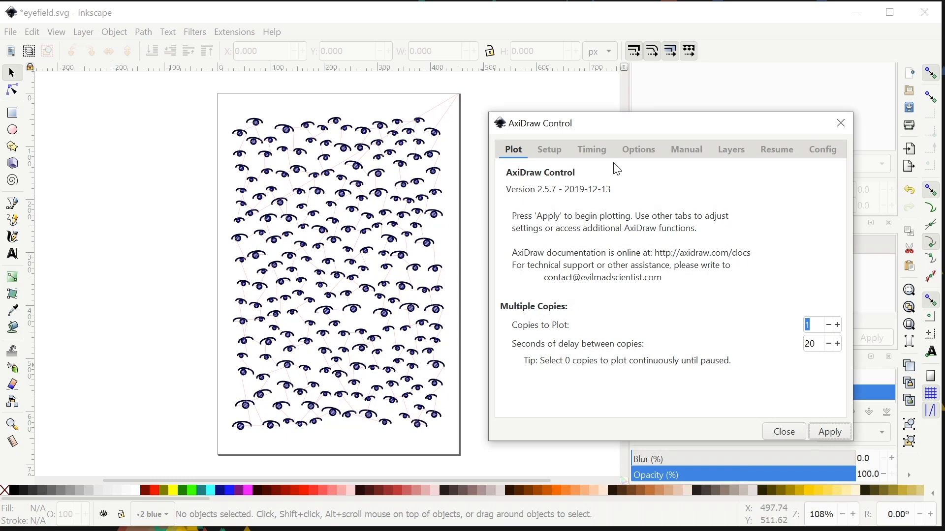
# Review the manual control commands available for the AxiDraw, leaving none selected.
pyautogui.click(654, 156)
pyautogui.click(682, 153)
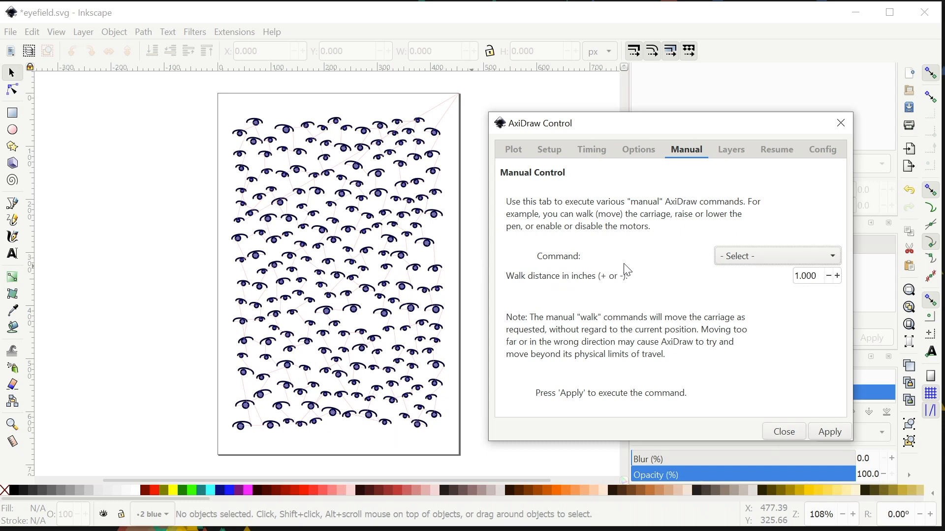
pyautogui.click(736, 256)
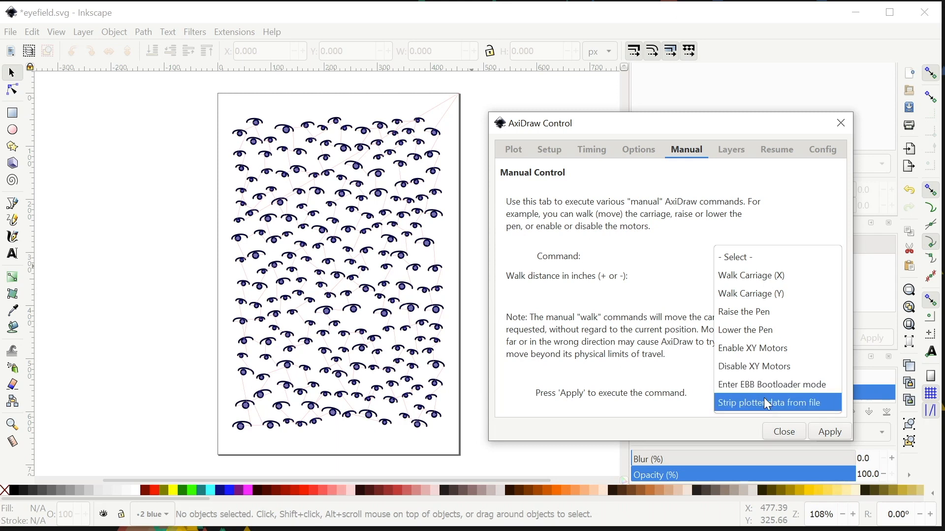
pyautogui.click(632, 379)
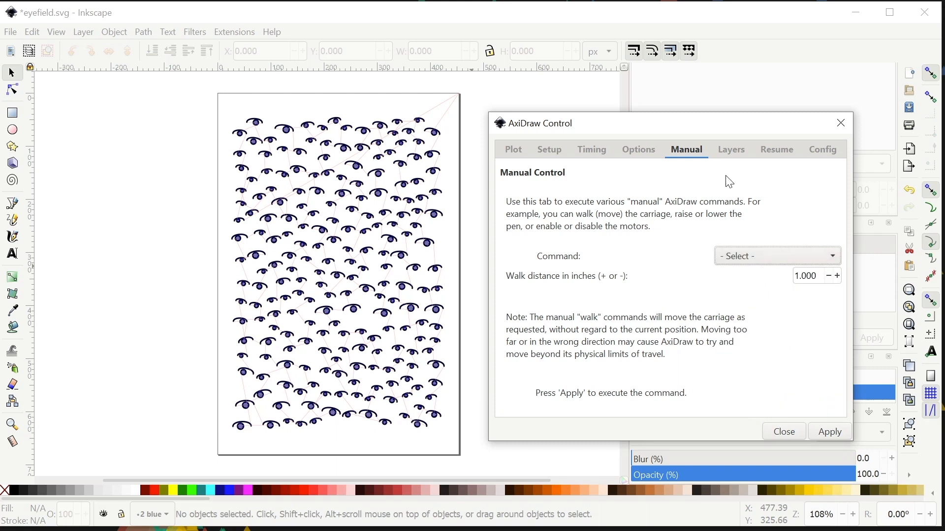
# Review the individual-layer plotting settings beside the document's layer list, trying layer number 2 and returning it to 1.
pyautogui.click(731, 150)
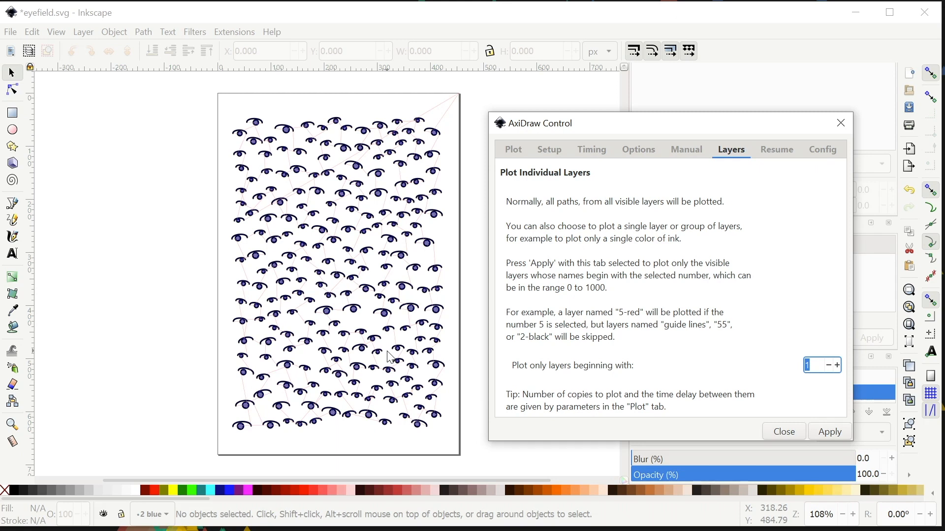
pyautogui.moveTo(616, 127); pyautogui.dragTo(598, 127)
pyautogui.moveTo(347, 119); pyautogui.dragTo(377, 136)
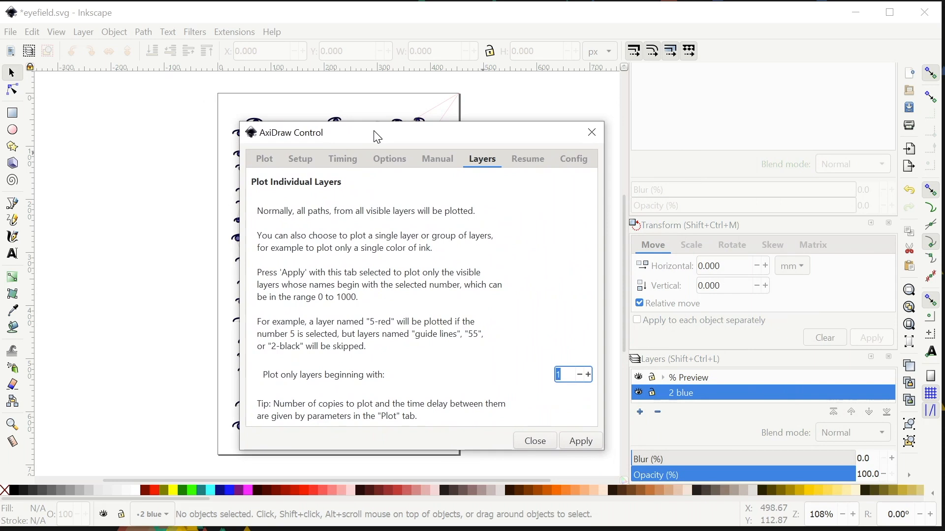
pyautogui.scroll(-1, 728, 393)
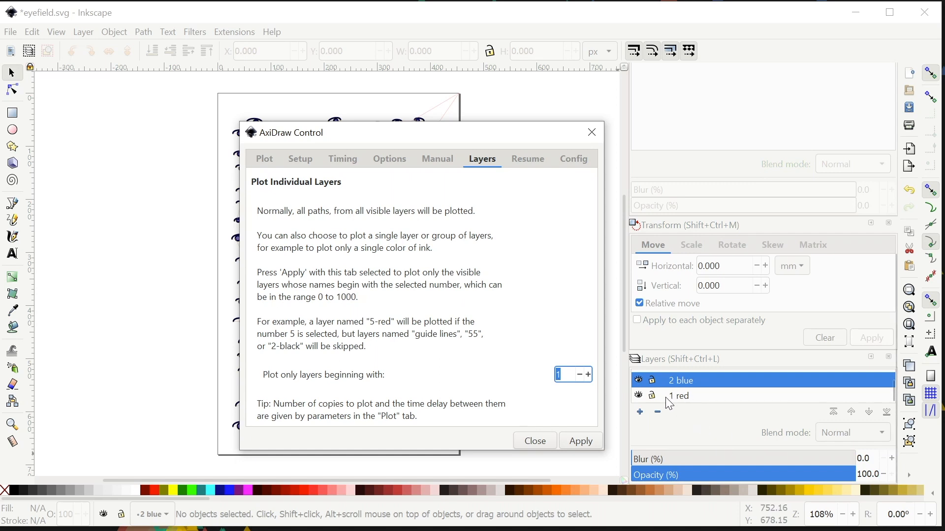
pyautogui.click(588, 375)
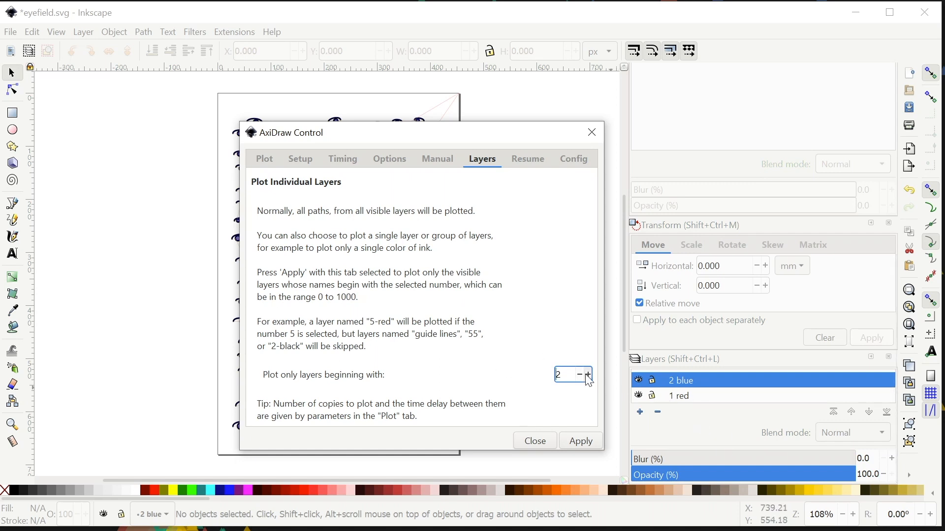
pyautogui.click(580, 376)
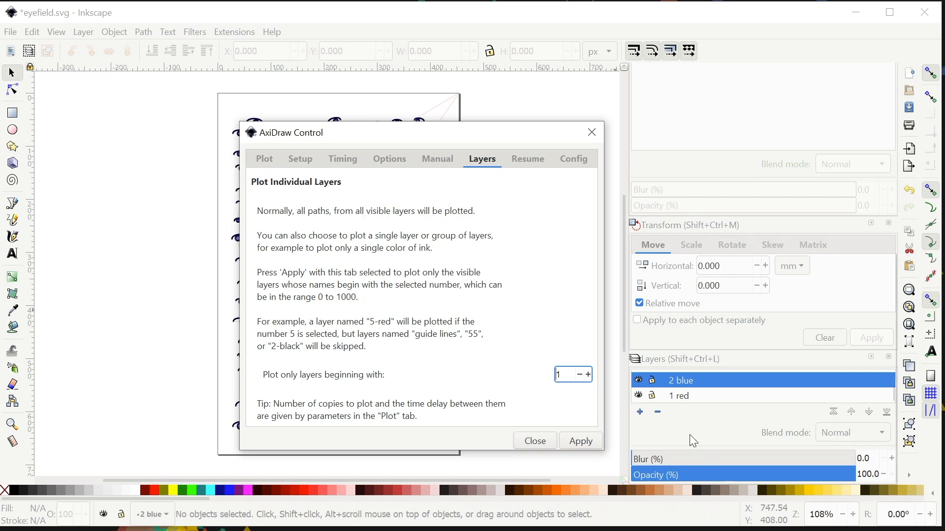
# Hide the "1 red" layer and return to the individual-layer plotting settings.
pyautogui.click(638, 396)
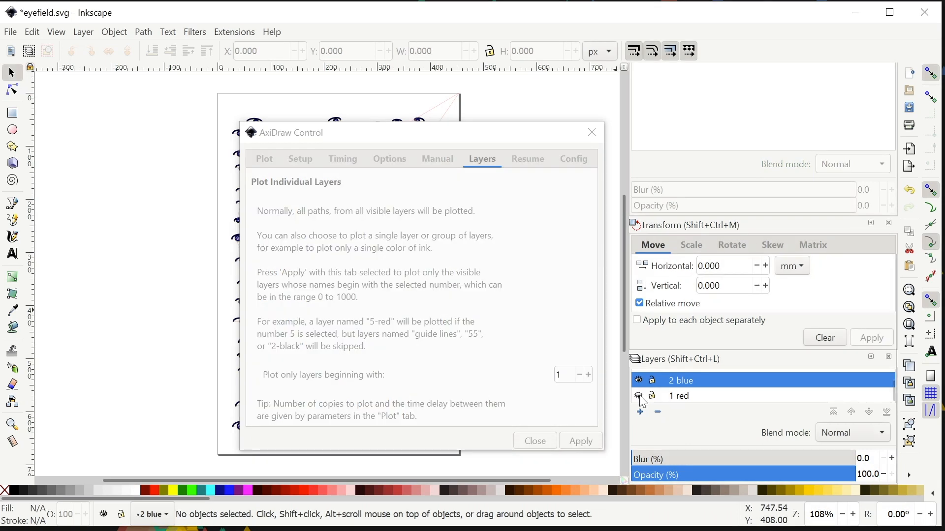
pyautogui.click(266, 154)
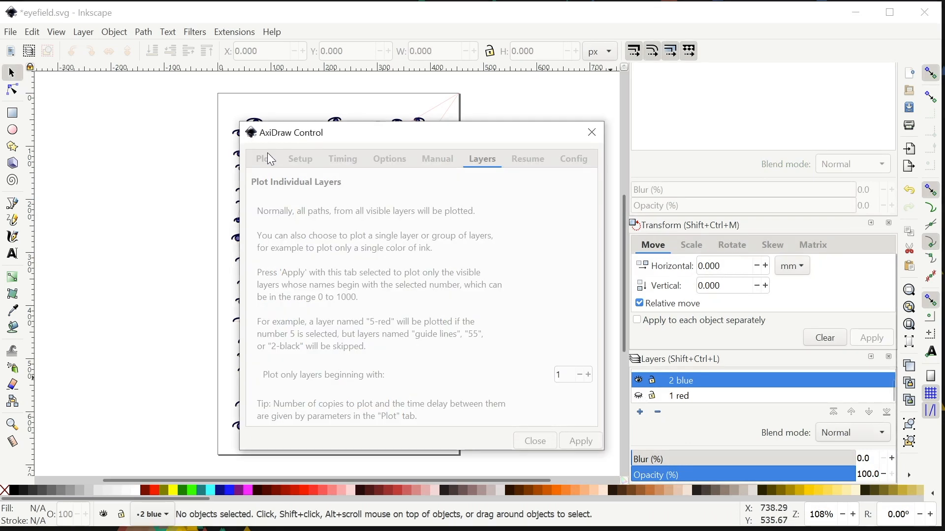
pyautogui.click(488, 165)
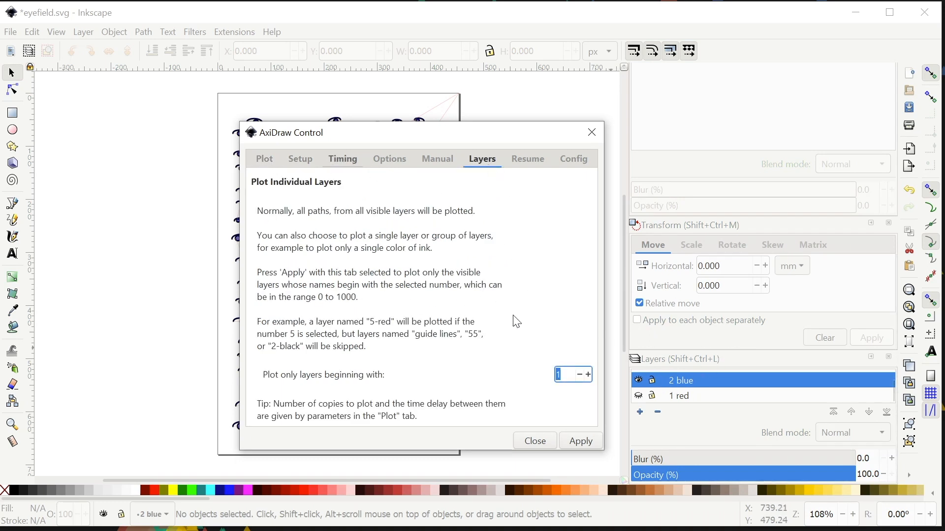
# Set the number of copies to plot to 2 in the AxiDraw plot settings.
pyautogui.click(268, 159)
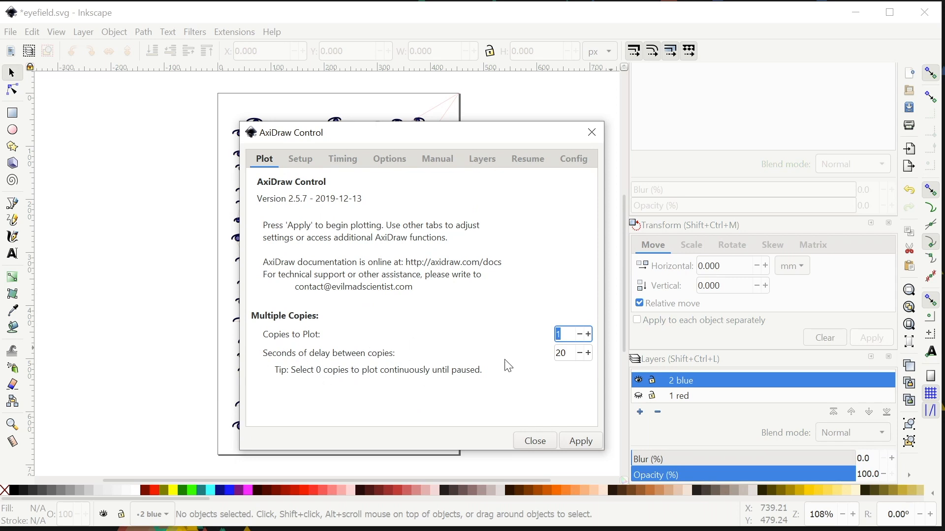
pyautogui.click(485, 164)
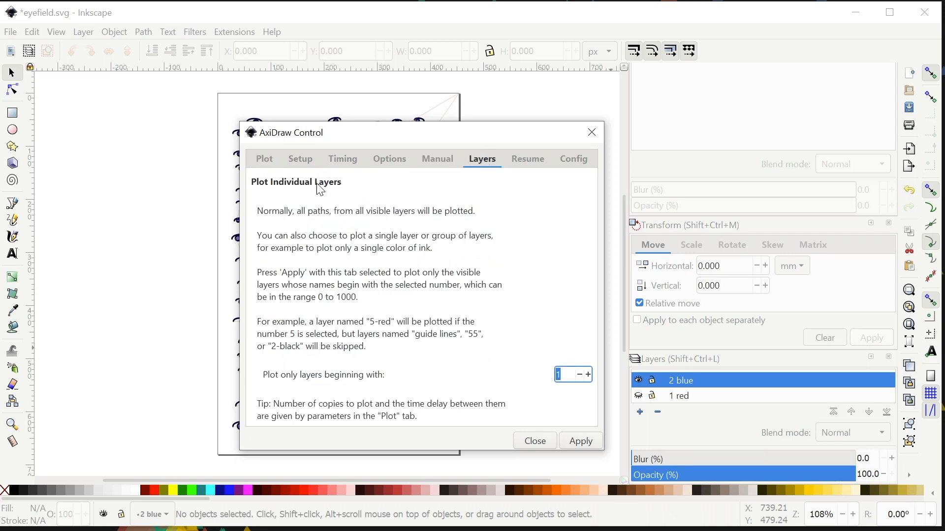
pyautogui.click(275, 166)
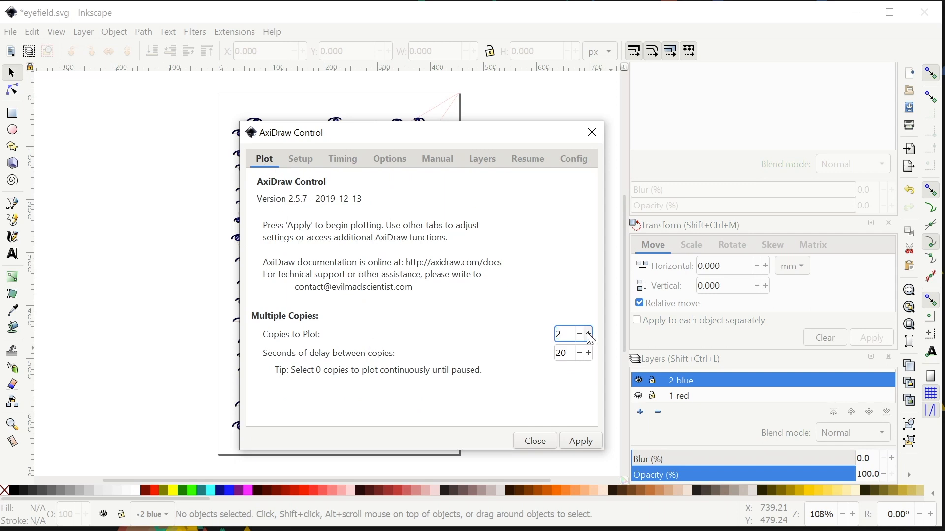
# Set the AxiDraw pause and resume action to Return to Home Corner (only).
pyautogui.click(492, 162)
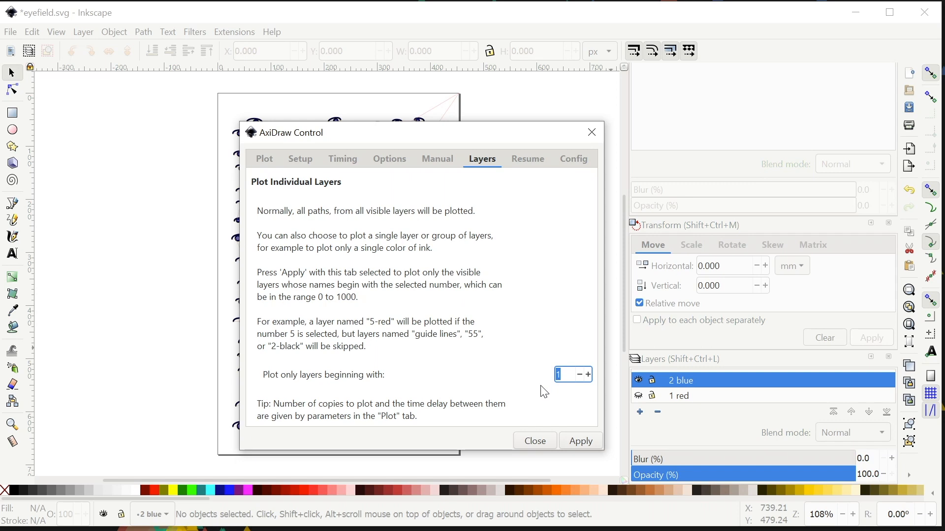
pyautogui.click(527, 159)
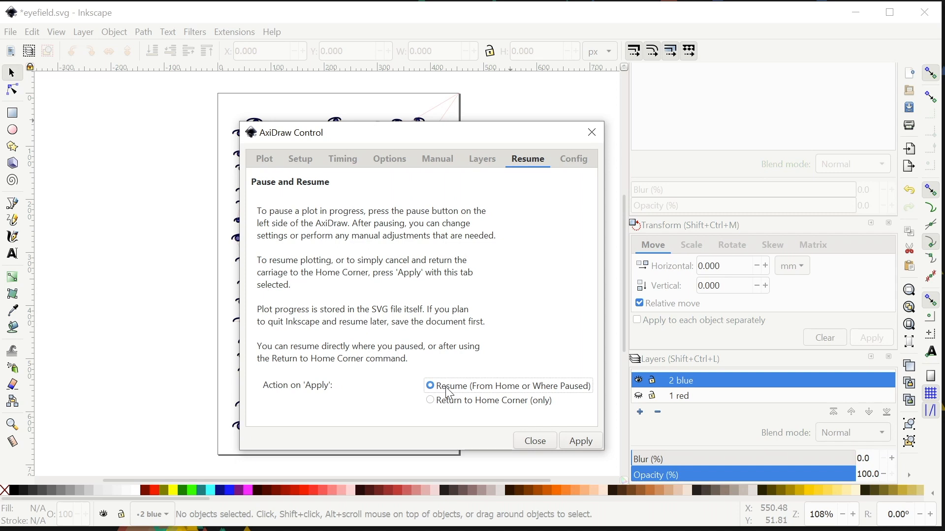
pyautogui.click(467, 408)
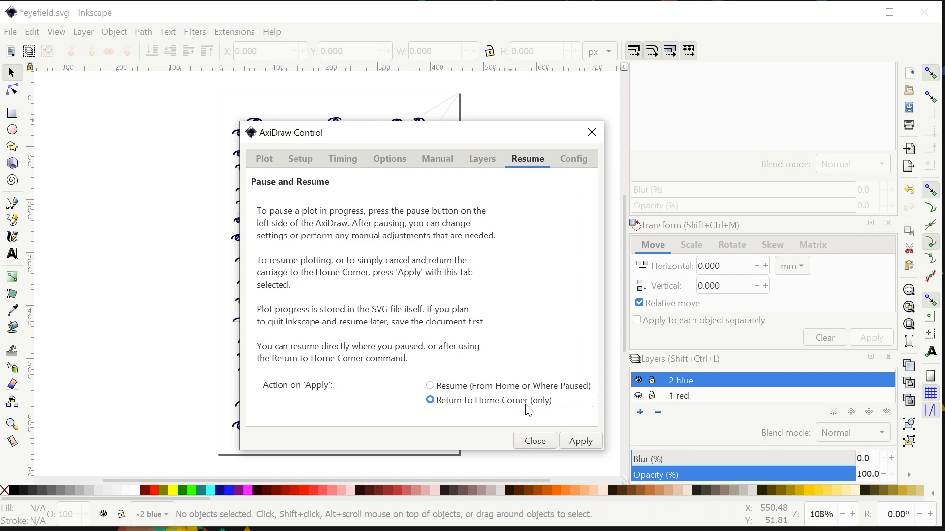
# Review the hardware model and machine selection choices, keeping AxiDraw V3/A3 or SE/A3 and Use First AxiDraw located.
pyautogui.click(569, 159)
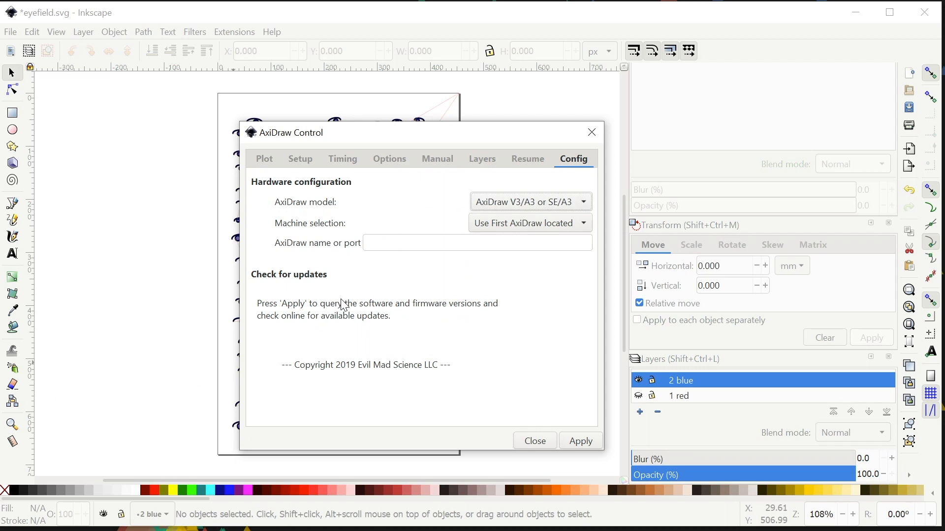
pyautogui.click(501, 203)
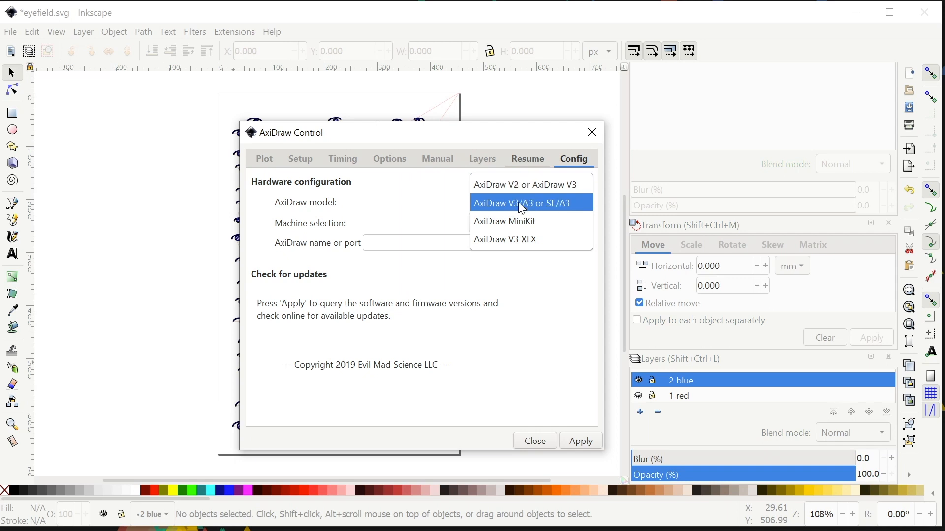
pyautogui.click(519, 203)
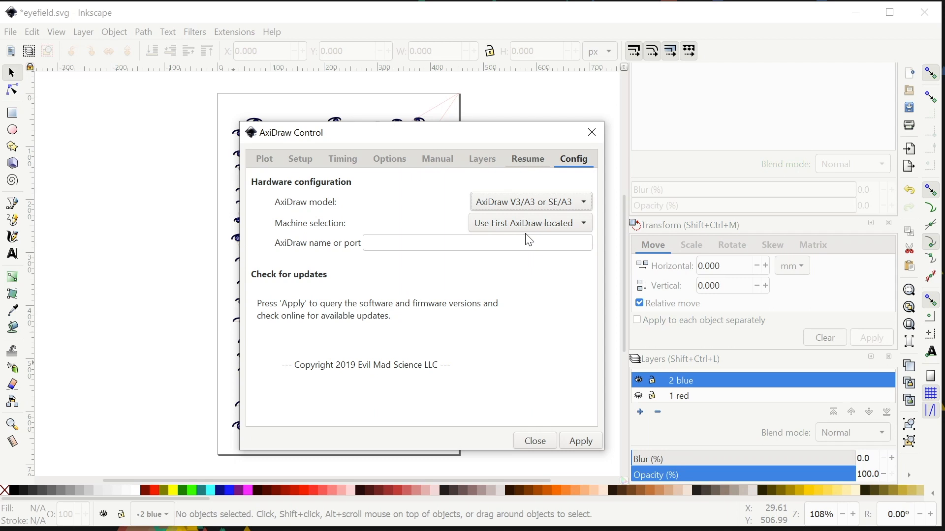
pyautogui.click(528, 224)
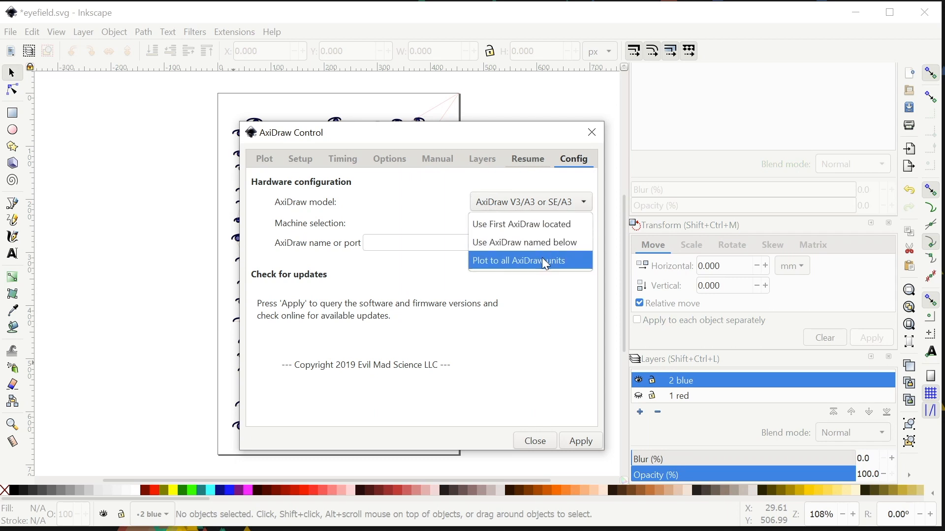
pyautogui.click(534, 245)
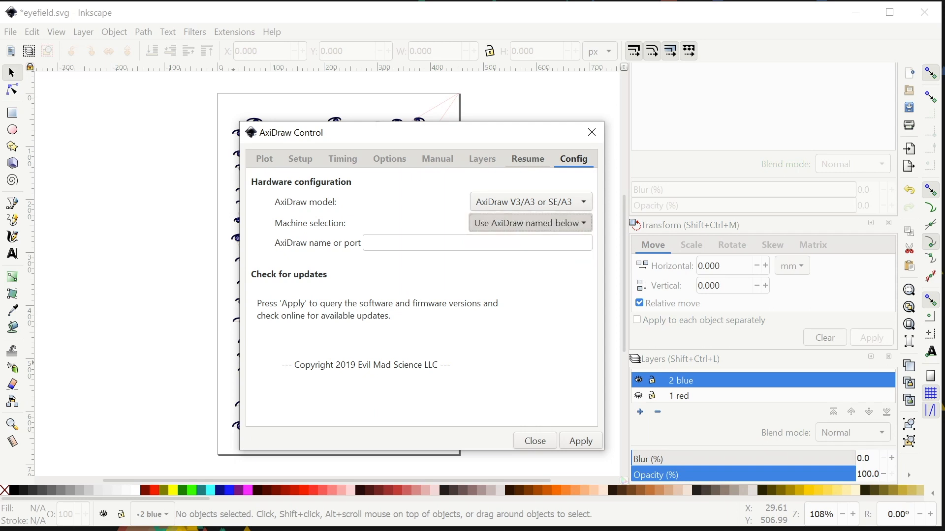
pyautogui.click(519, 225)
pyautogui.press('Up')
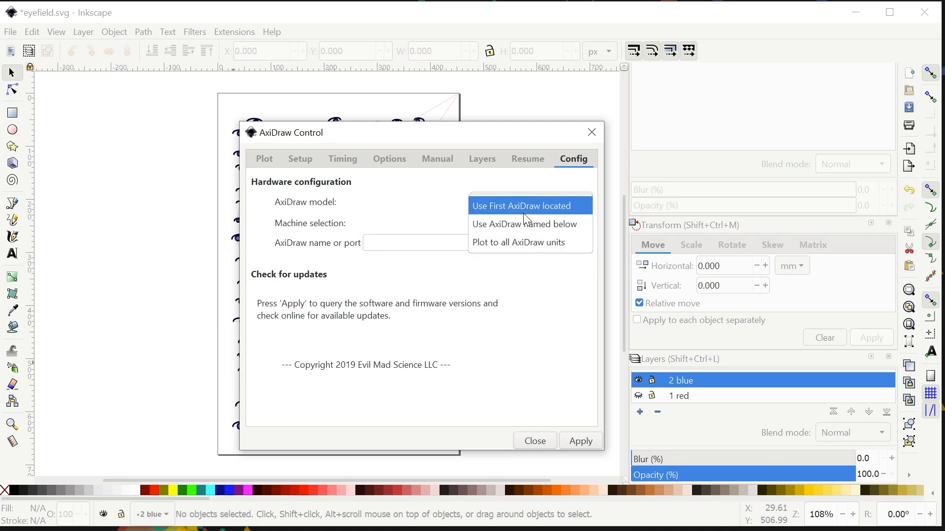
pyautogui.press('Return')
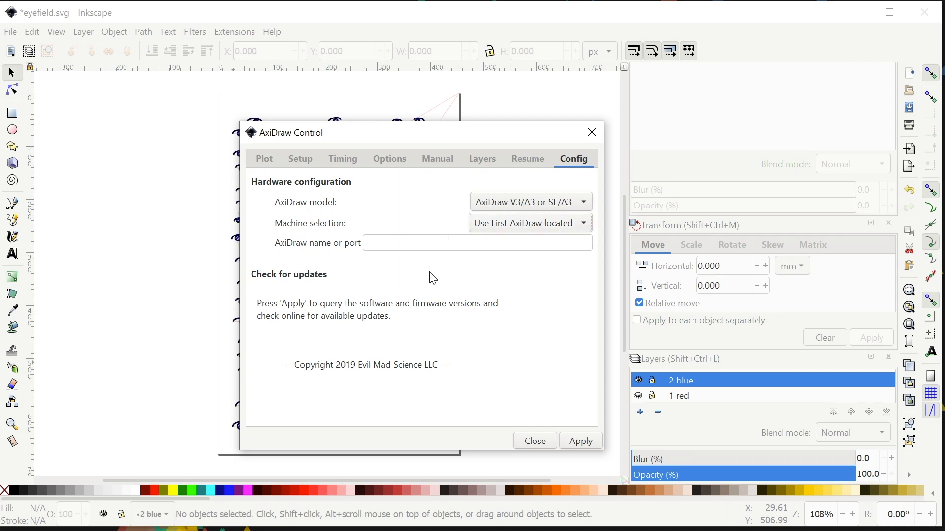
# Check for AxiDraw software and firmware updates, and close the version report and the AxiDraw Control dialog.
pyautogui.click(585, 445)
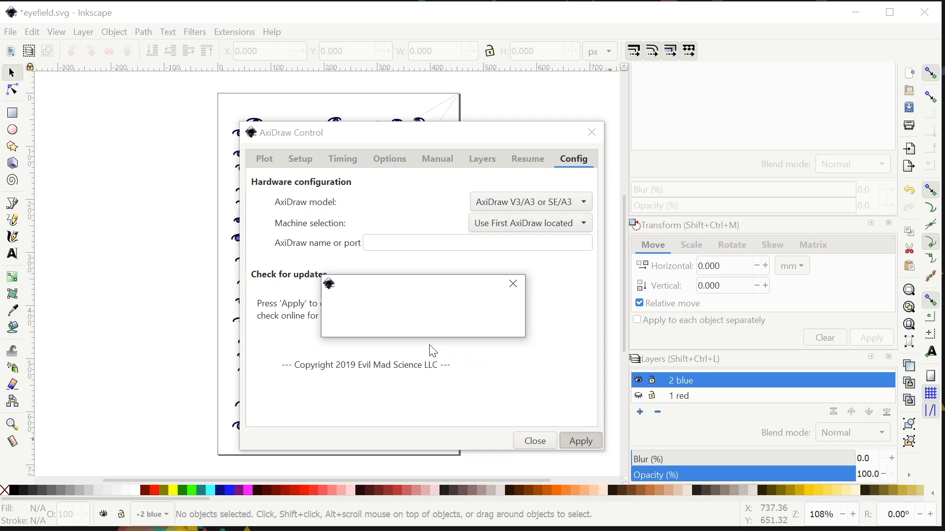
pyautogui.moveTo(378, 167); pyautogui.dragTo(202, 129)
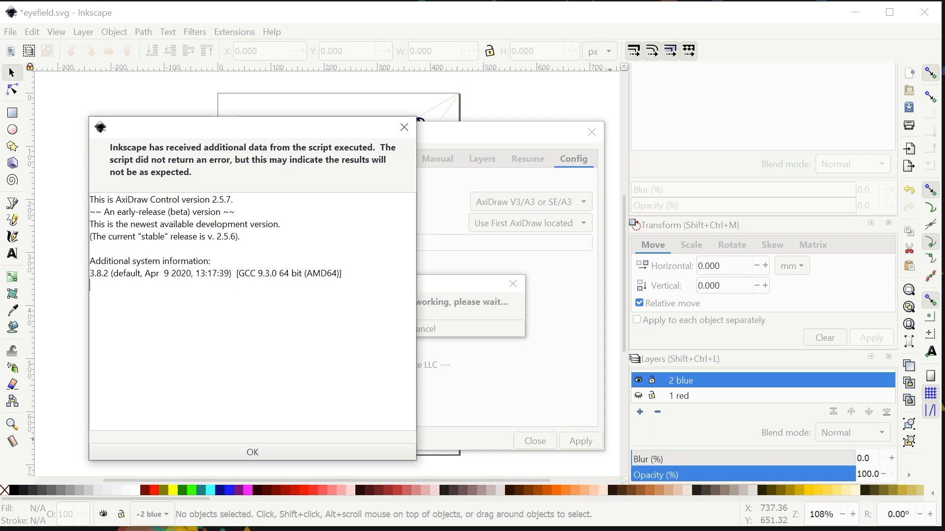
pyautogui.click(323, 451)
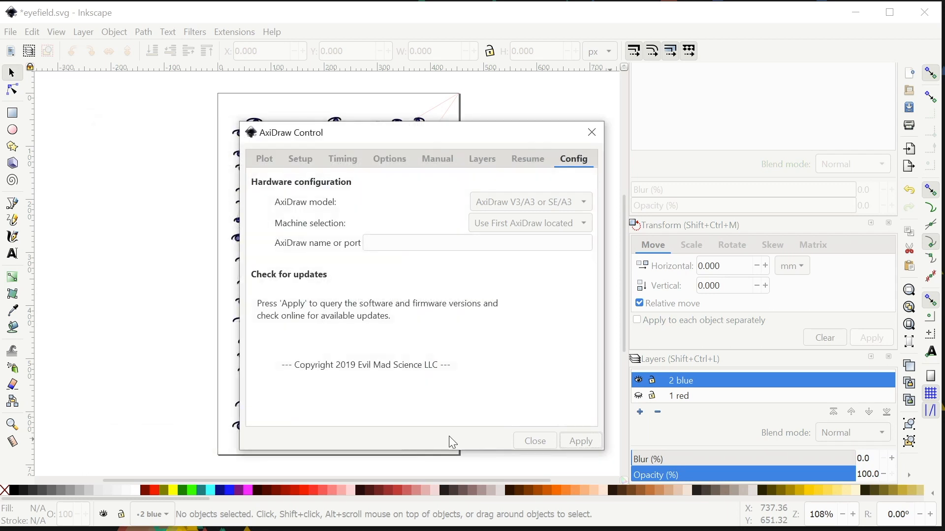
pyautogui.click(526, 441)
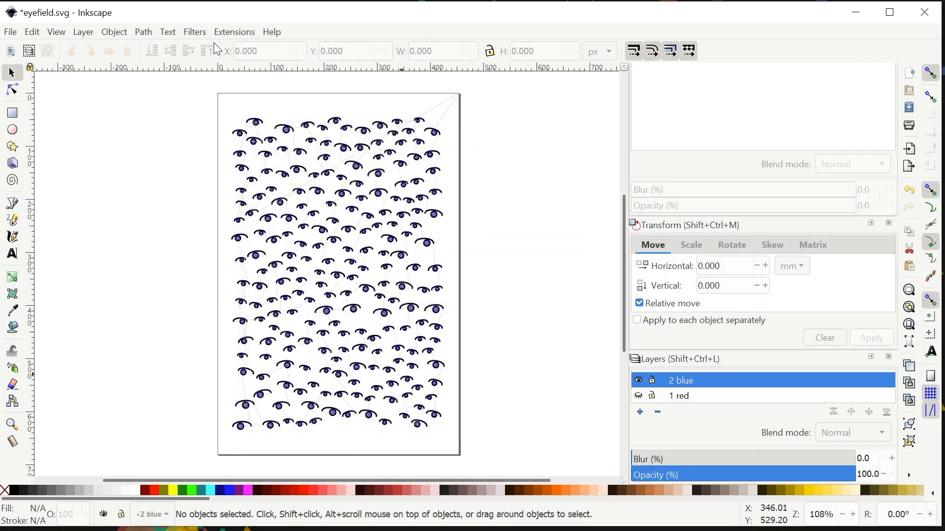
# Review the AxiDraw Utilities extensions available, dismissing the list without running any of them.
pyautogui.click(231, 32)
pyautogui.moveTo(275, 115)
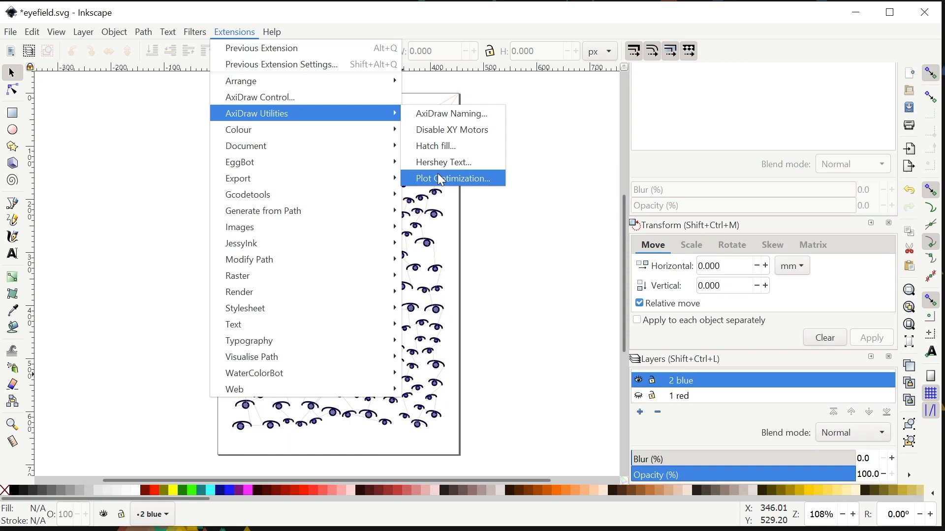
pyautogui.click(548, 196)
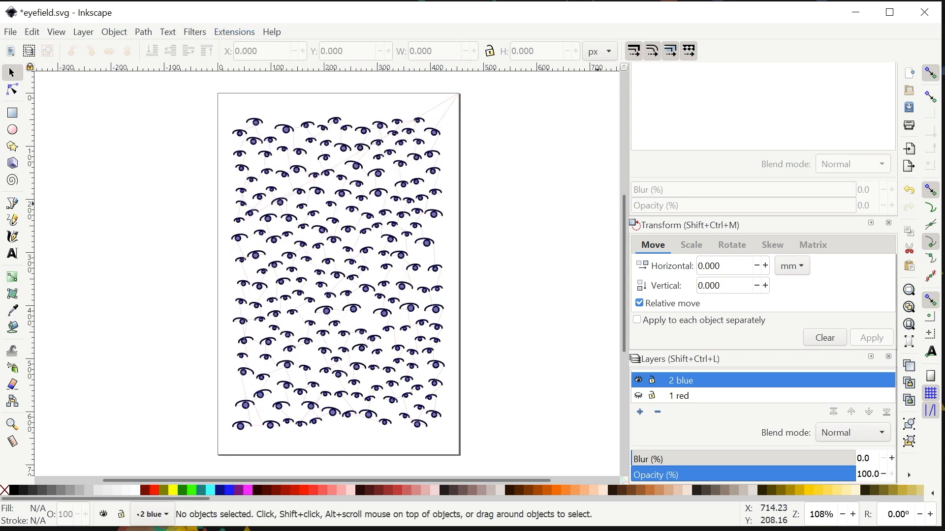